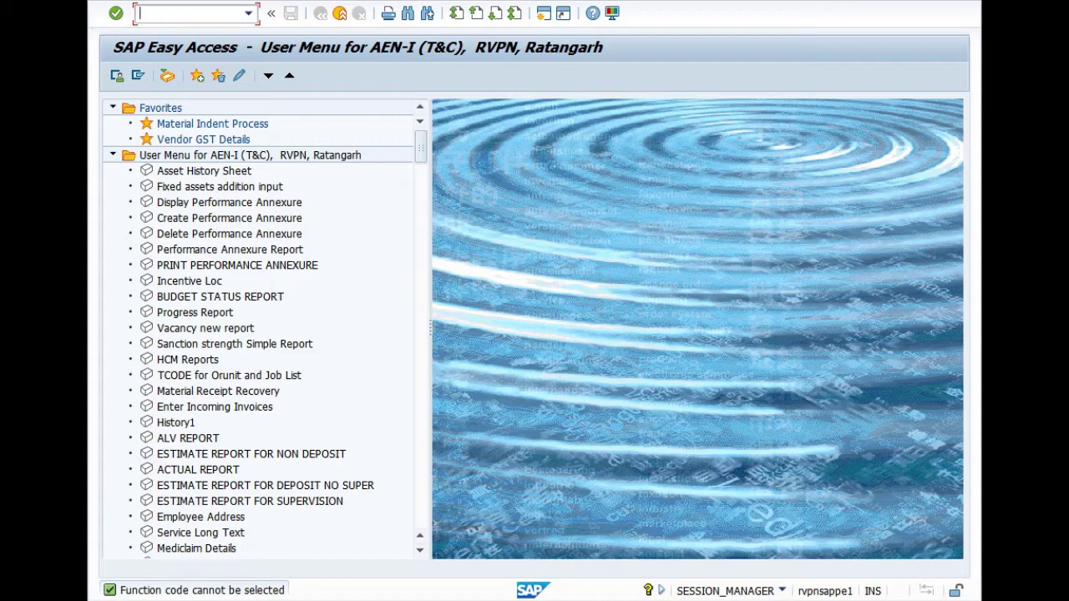
# Run the ZMMRC PO/WO/DI Status report for plant 3000 and purchasing group 604
pyautogui.write('ZMMRC')
pyautogui.press('Return')
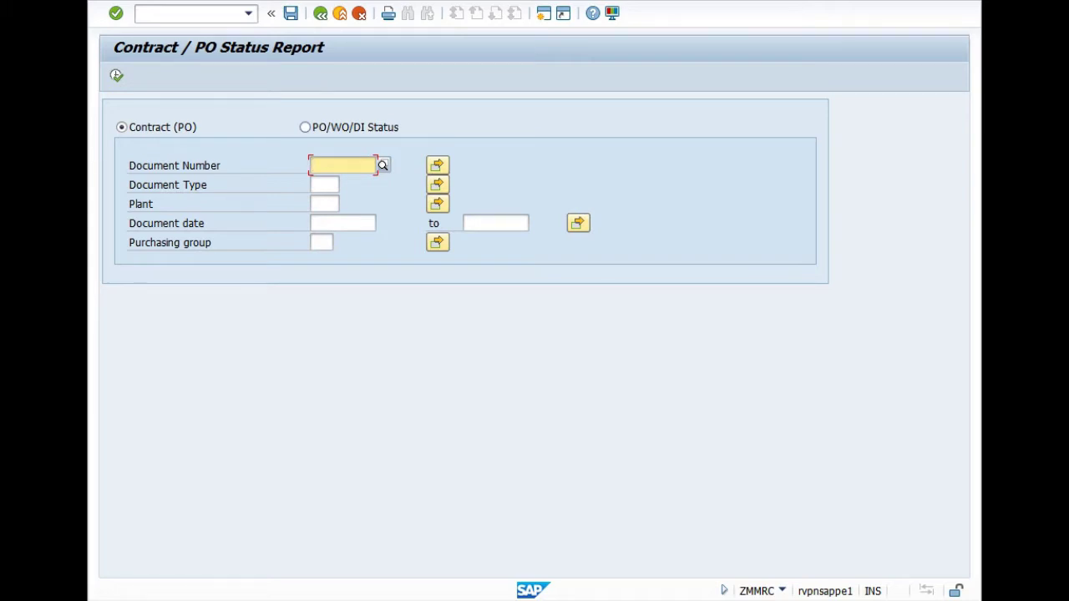
pyautogui.click(304, 127)
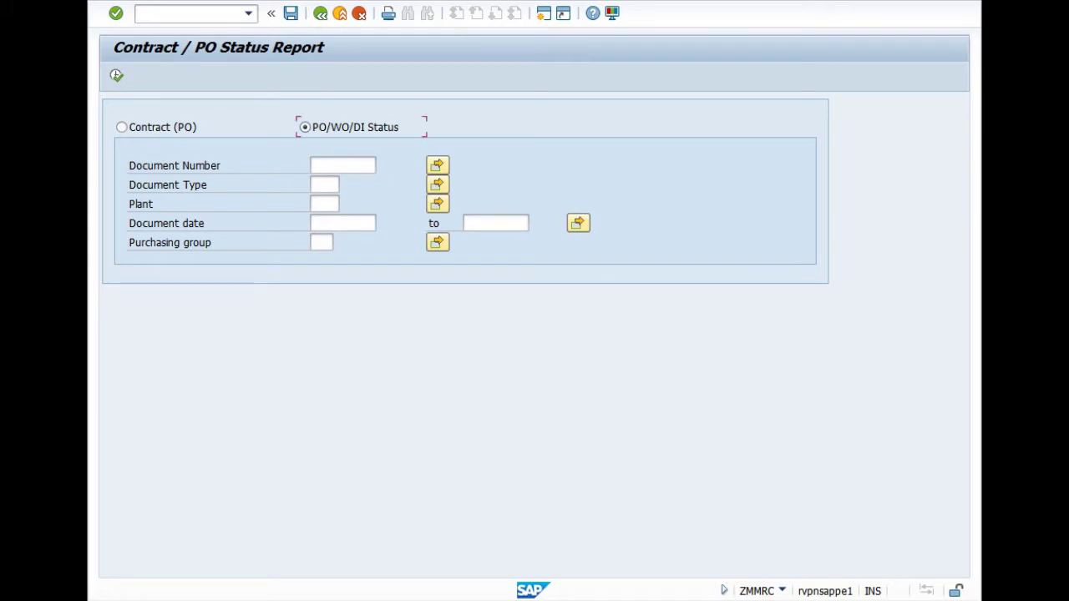
pyautogui.click(325, 203)
pyautogui.click(325, 218)
pyautogui.click(321, 242)
pyautogui.click(324, 257)
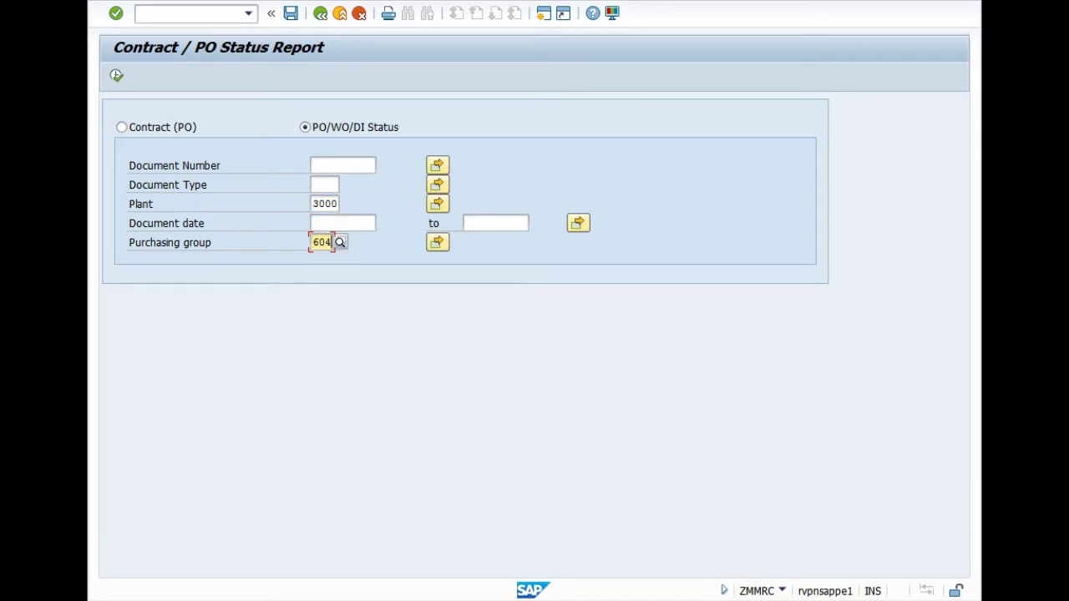
pyautogui.click(116, 75)
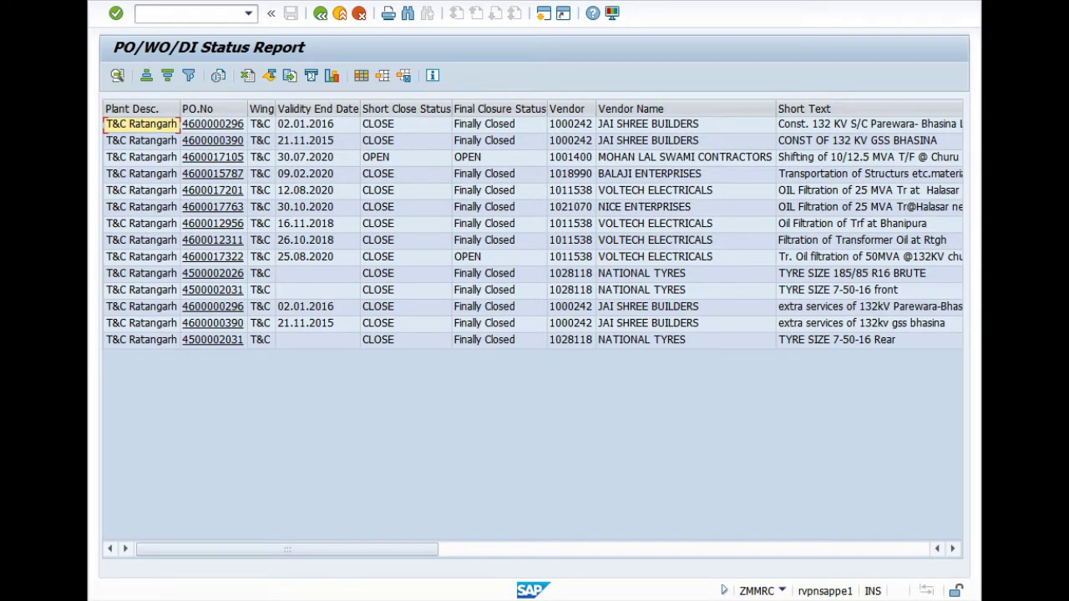
pyautogui.click(140, 258)
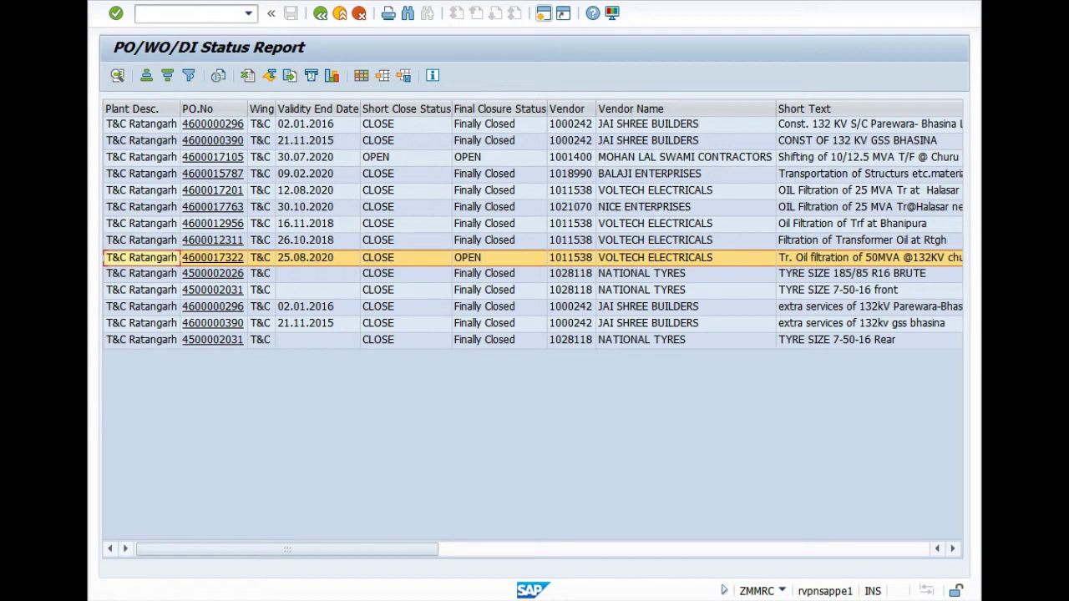
pyautogui.click(543, 13)
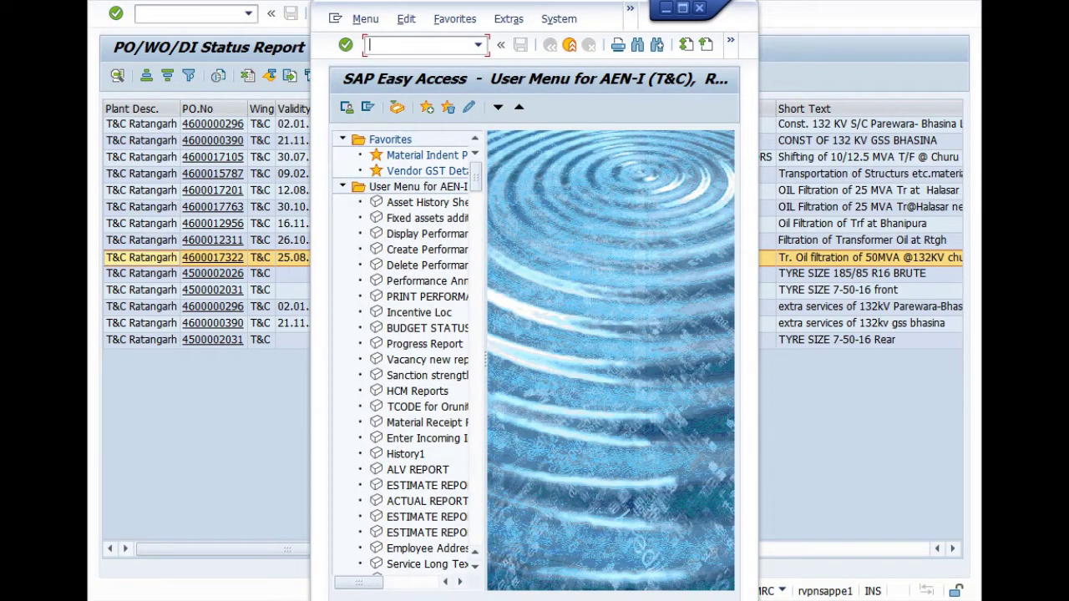
# Maximize the new session and launch transaction ZMMCC01 for case closure creation
pyautogui.click(682, 8)
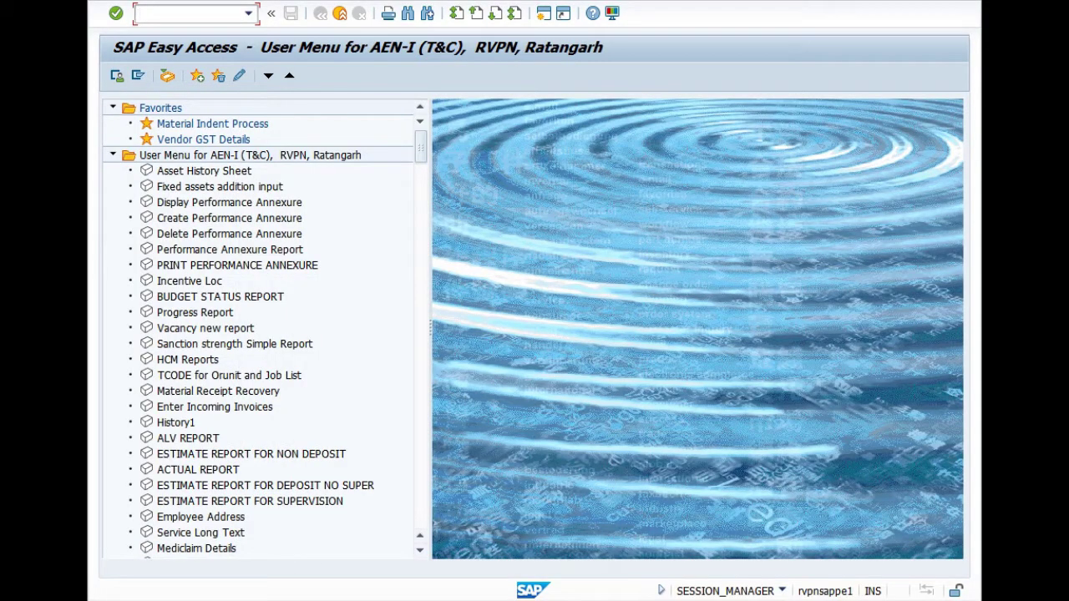
pyautogui.write('ZMMCC01')
pyautogui.press('Return')
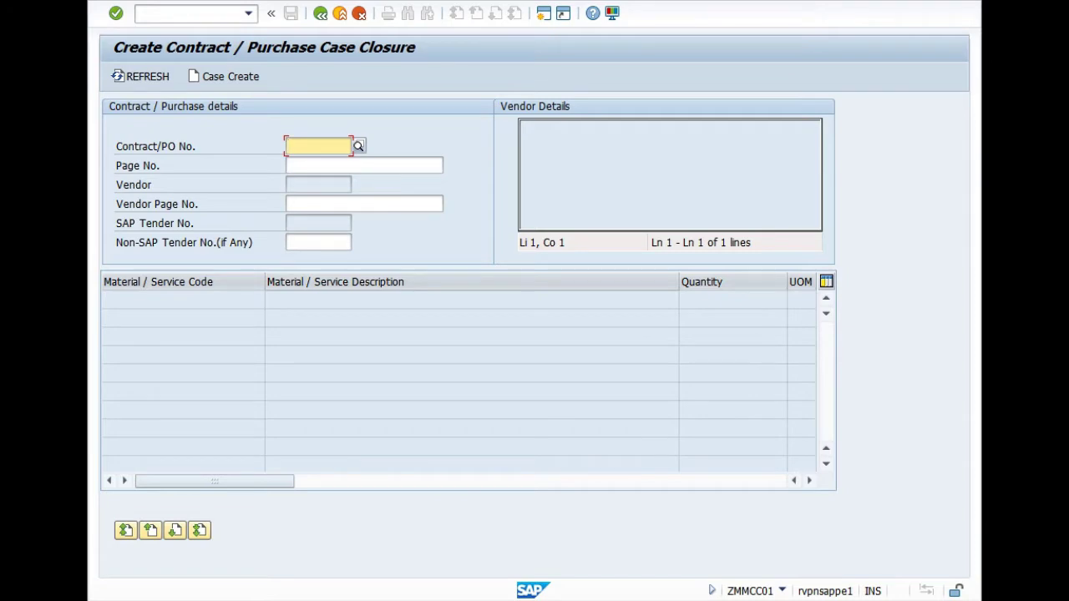
# Check the status report window, then return to the case closure session
pyautogui.moveTo(484, 597)
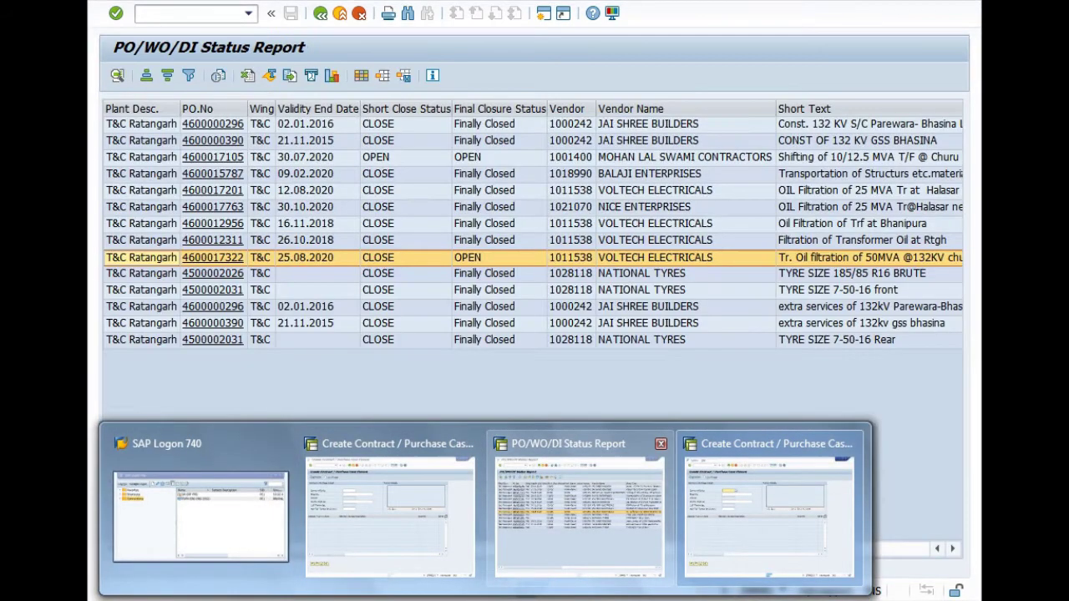
pyautogui.click(579, 511)
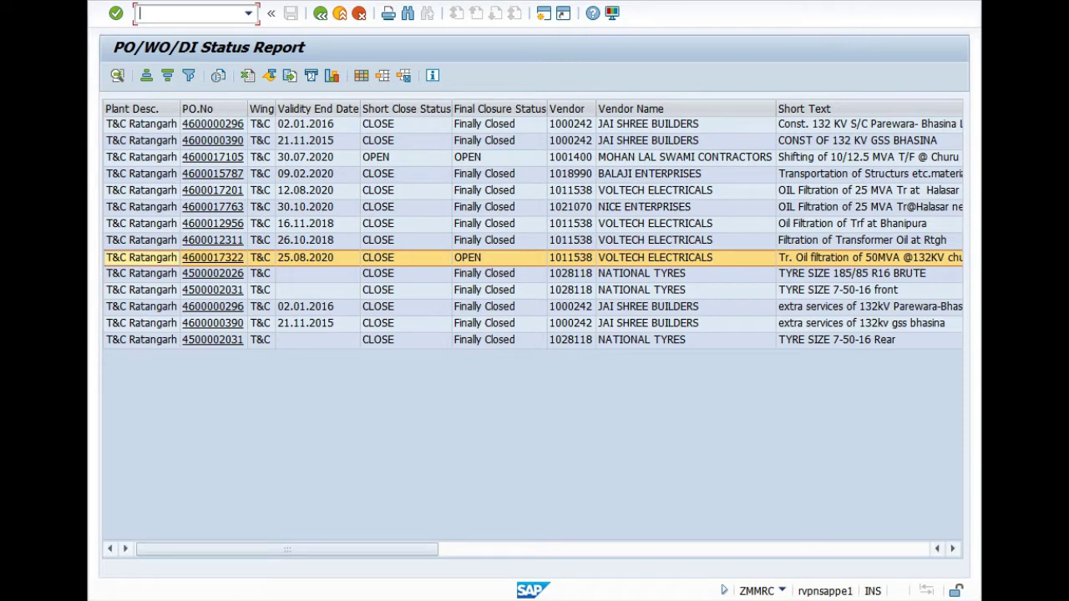
pyautogui.moveTo(485, 600)
pyautogui.click(768, 509)
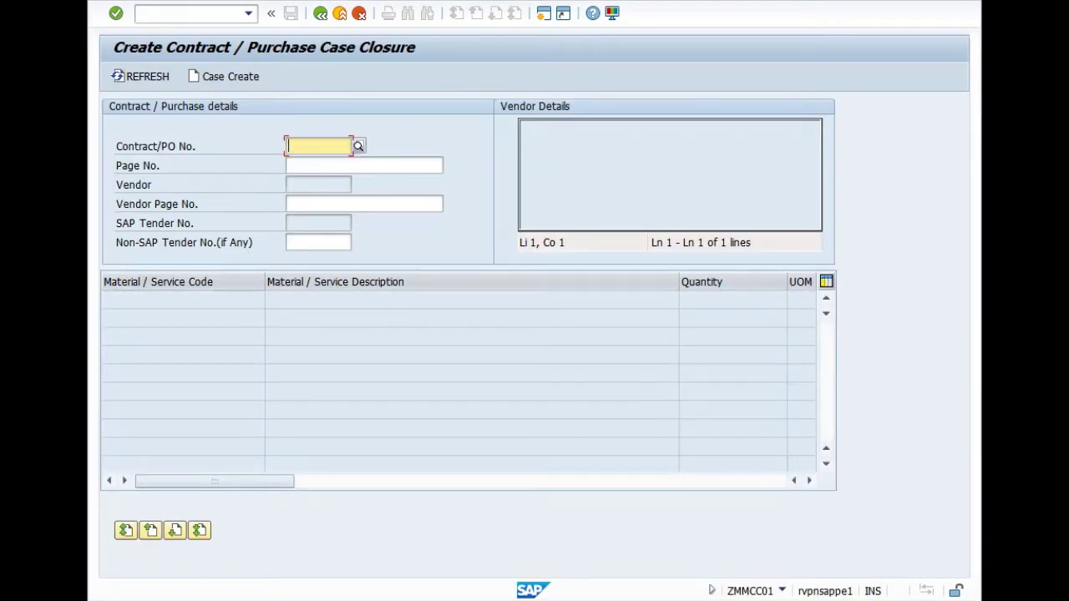
pyautogui.write('4')
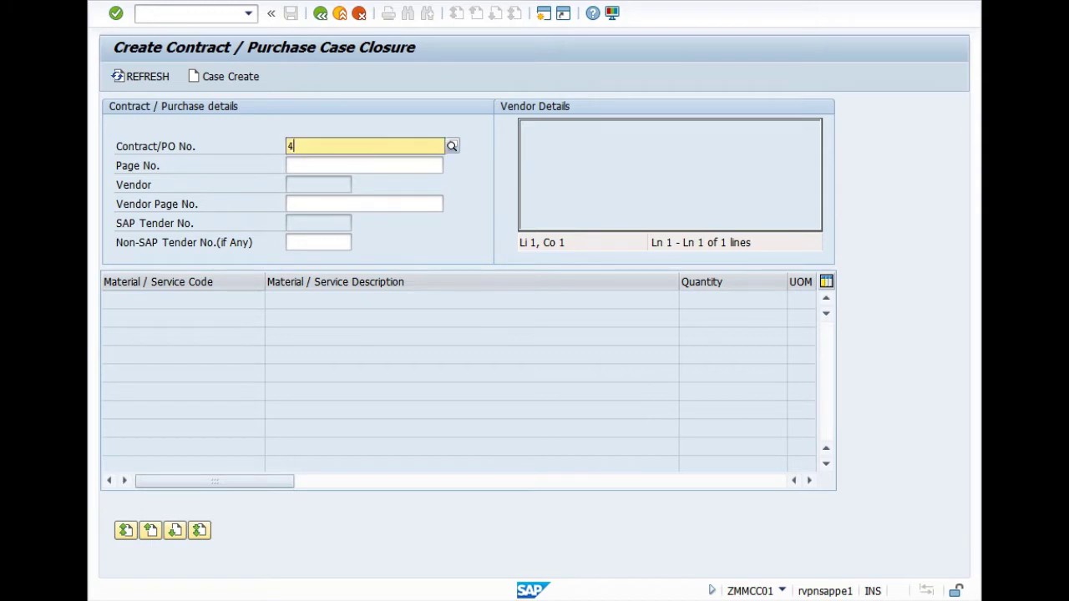
pyautogui.write('6000')
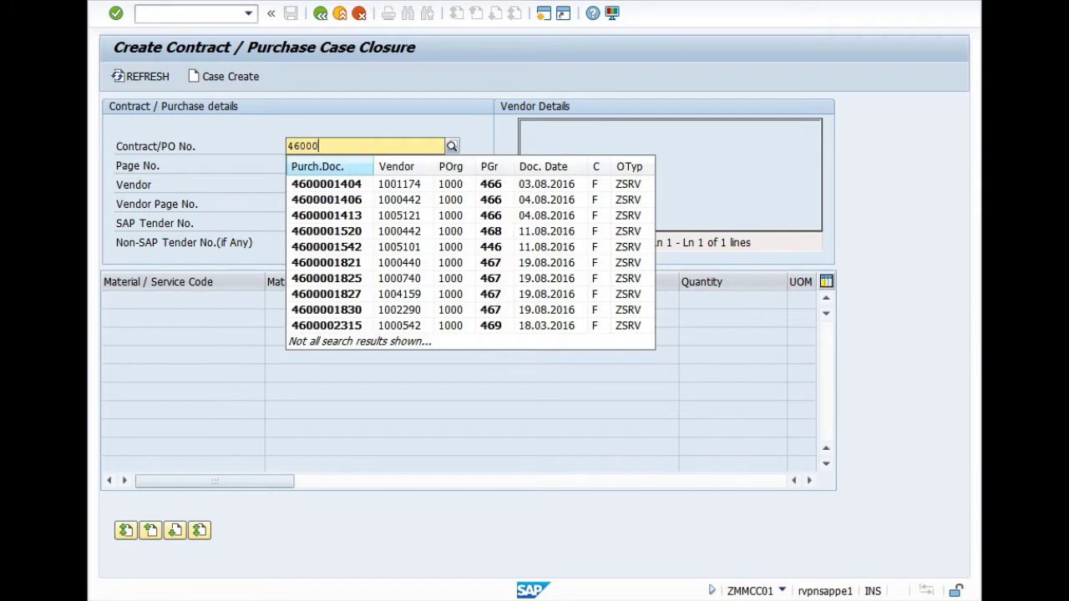
pyautogui.write('17')
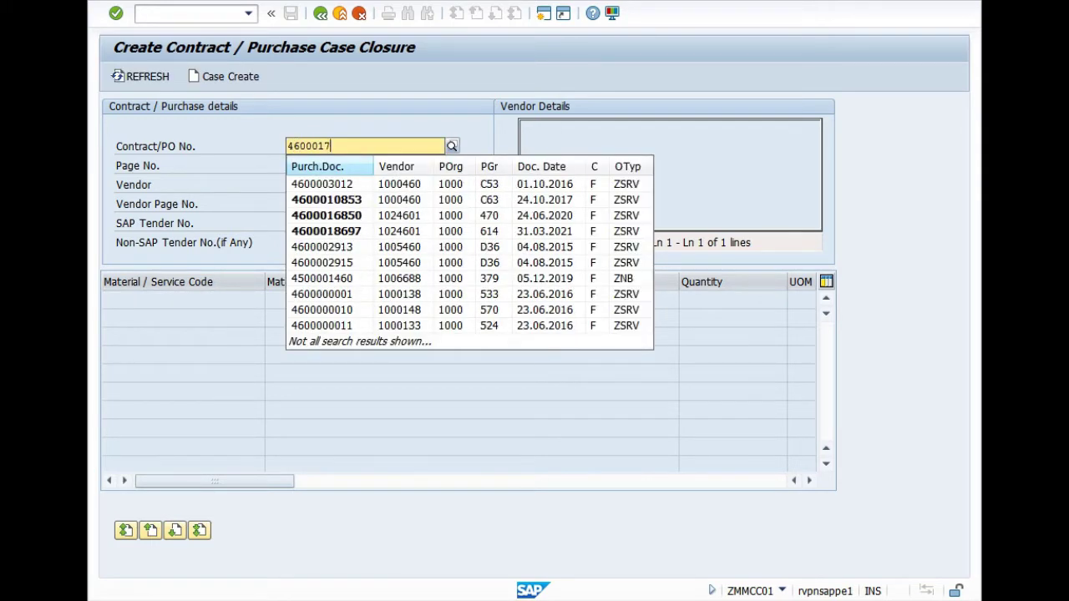
pyautogui.write('322')
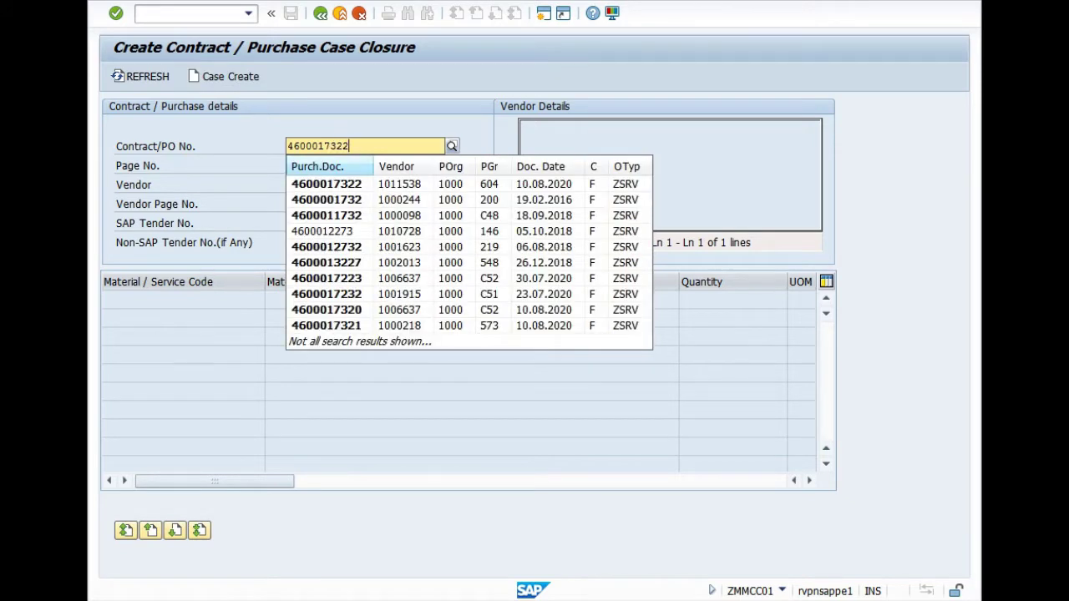
pyautogui.press('Down')
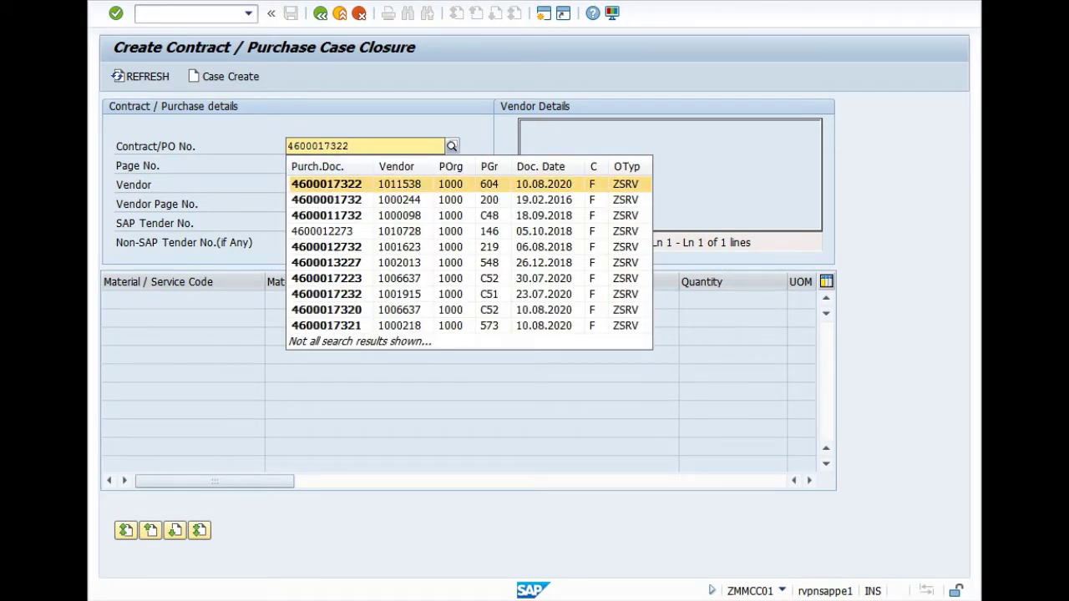
pyautogui.press('Return')
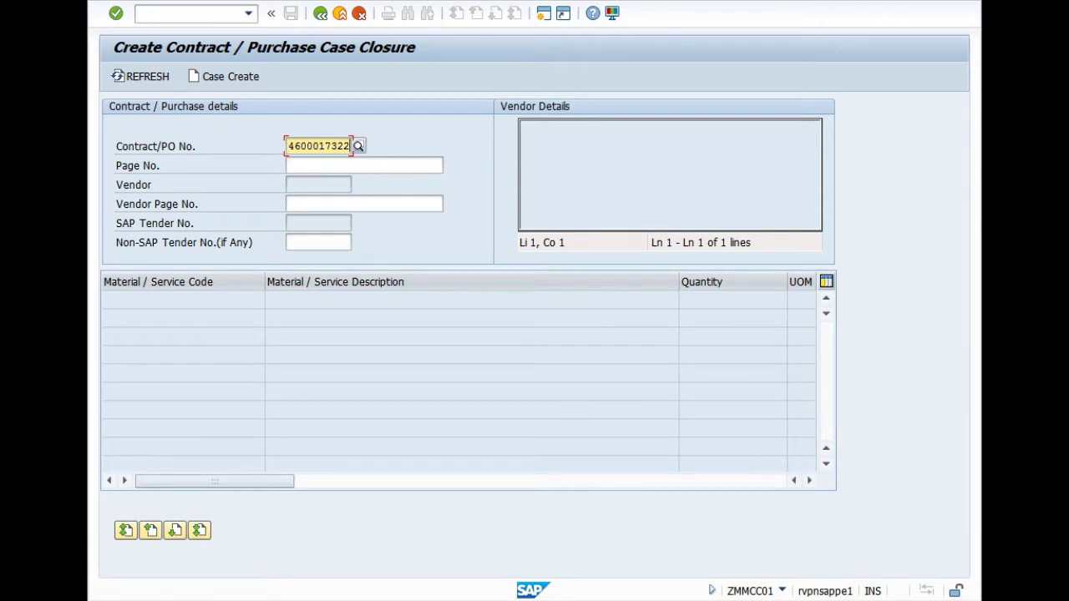
pyautogui.press('Return')
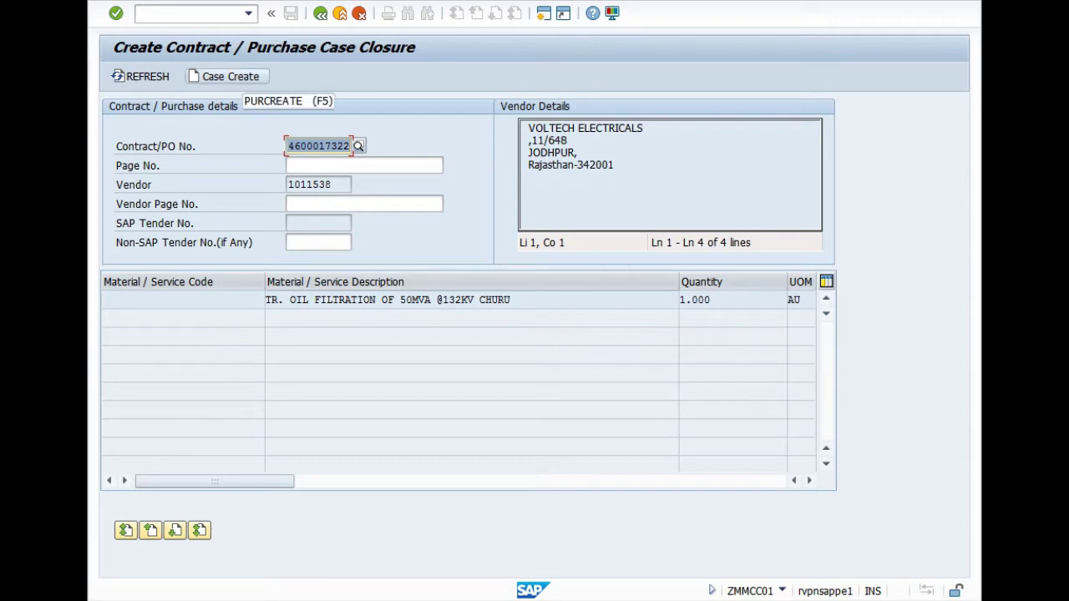
pyautogui.click(226, 76)
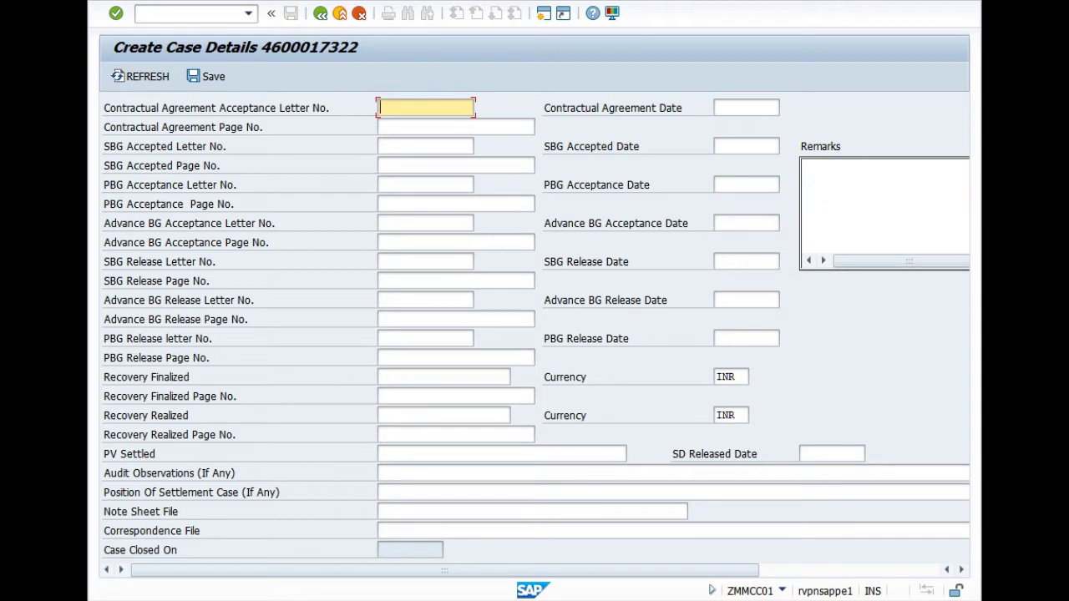
pyautogui.click(832, 453)
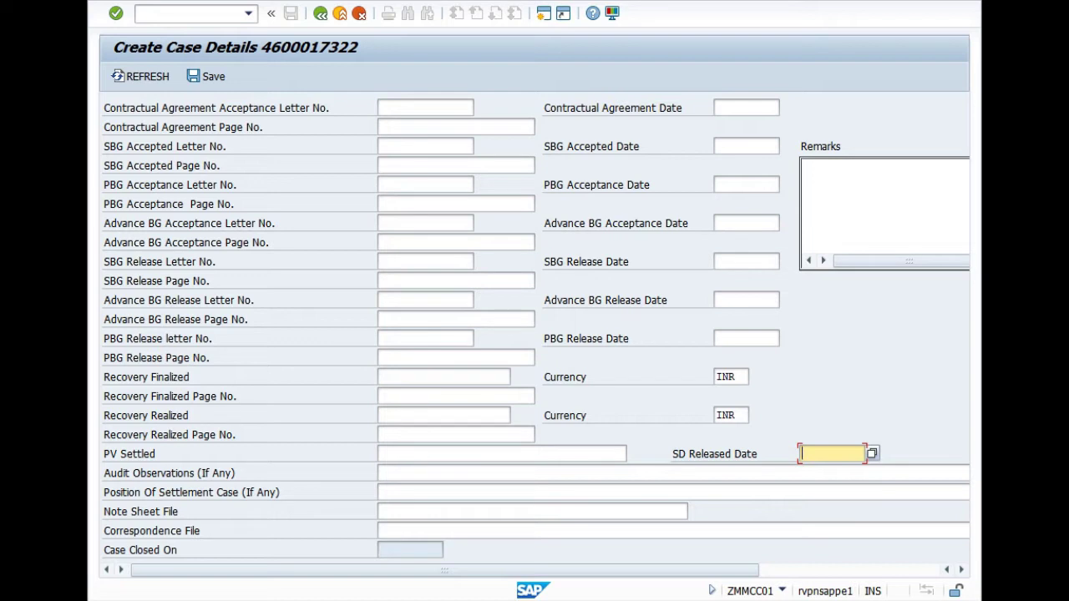
pyautogui.click(425, 147)
pyautogui.press('Down')
pyautogui.press('Down')
pyautogui.press('Down')
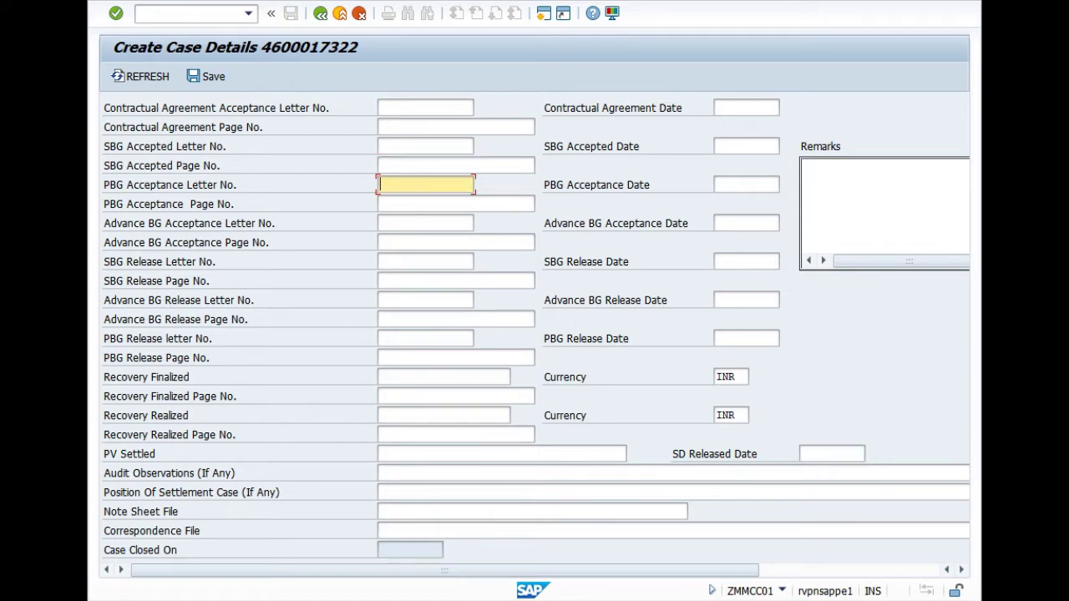
pyautogui.press('Down')
pyautogui.press('Down')
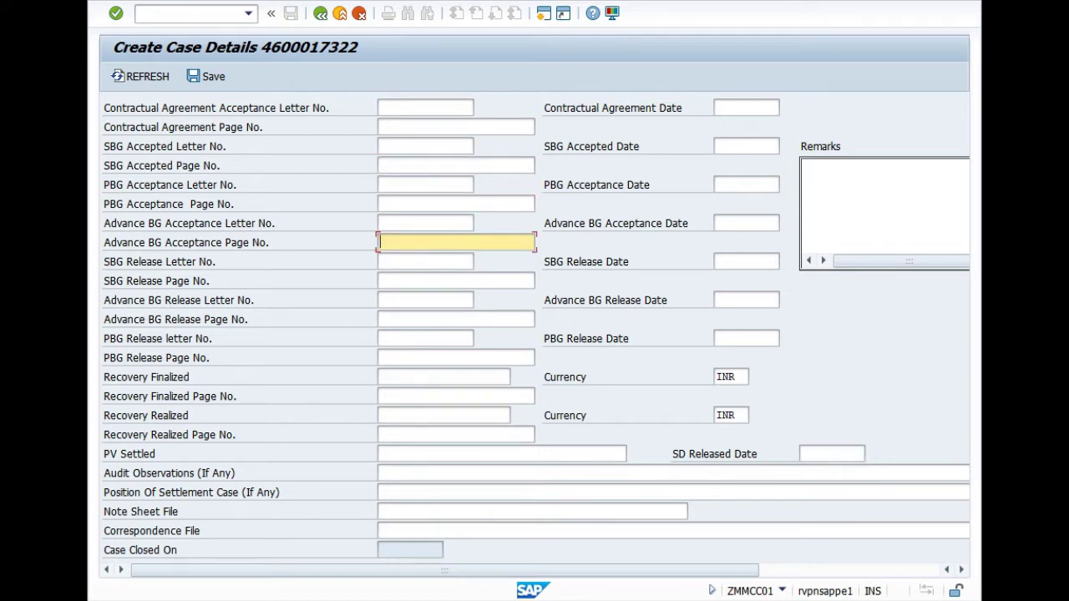
pyautogui.press('Down')
pyautogui.press('Down')
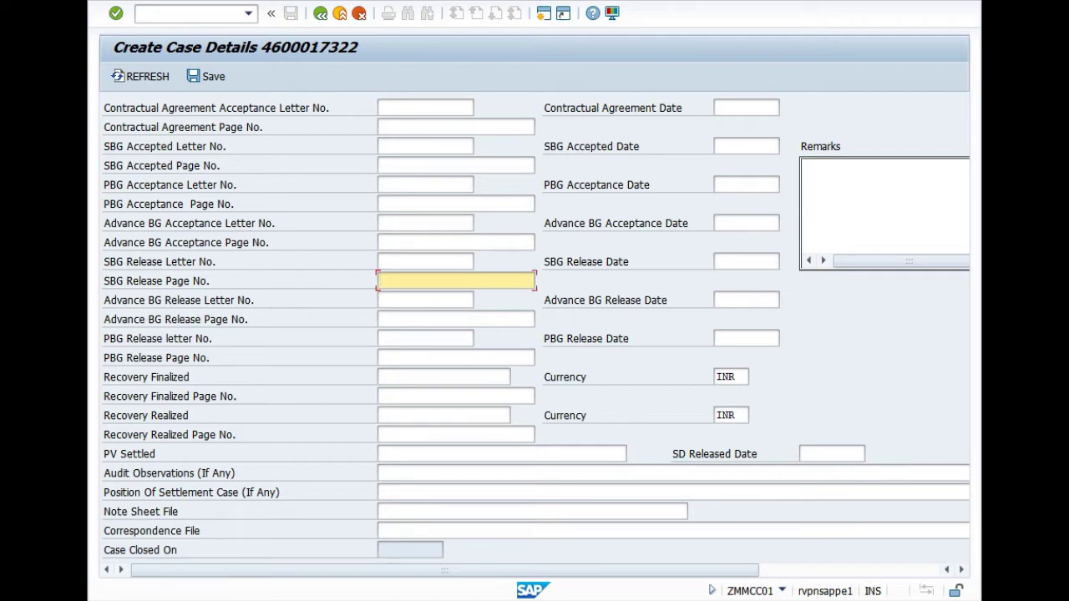
pyautogui.click(831, 453)
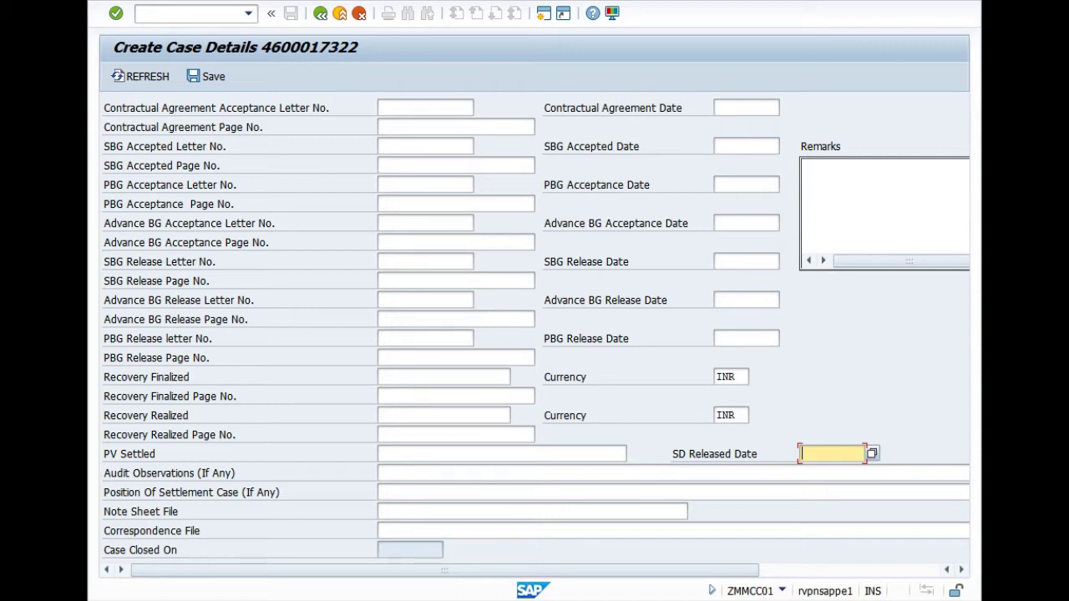
# Enter SD released date 12.01.2021 and save the new closure case
pyautogui.write('12.01.22')
pyautogui.press('BackSpace')
pyautogui.write('021')
pyautogui.click(209, 76)
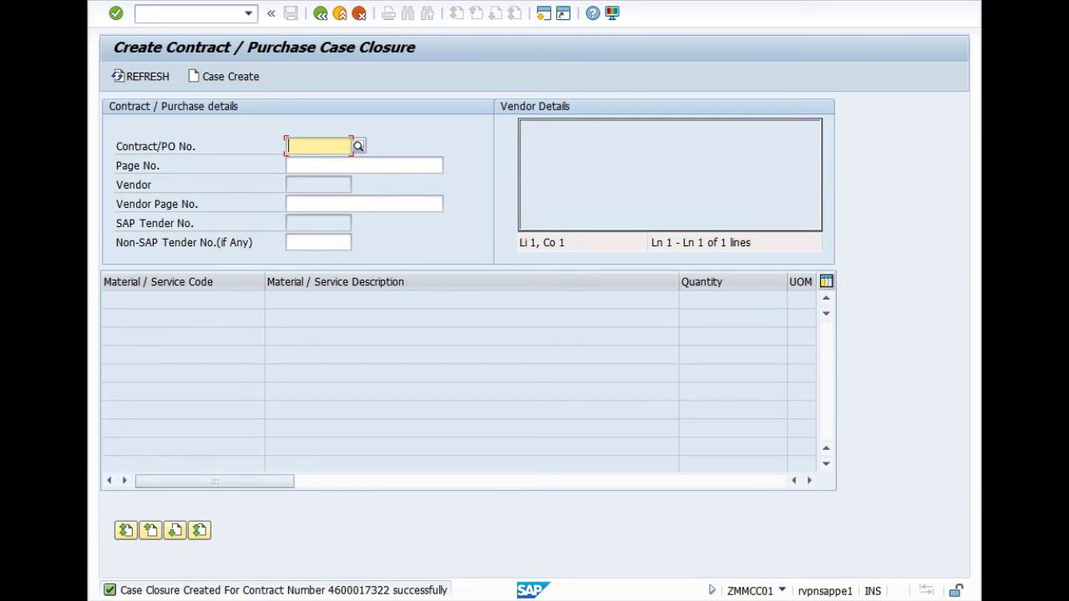
pyautogui.click(192, 13)
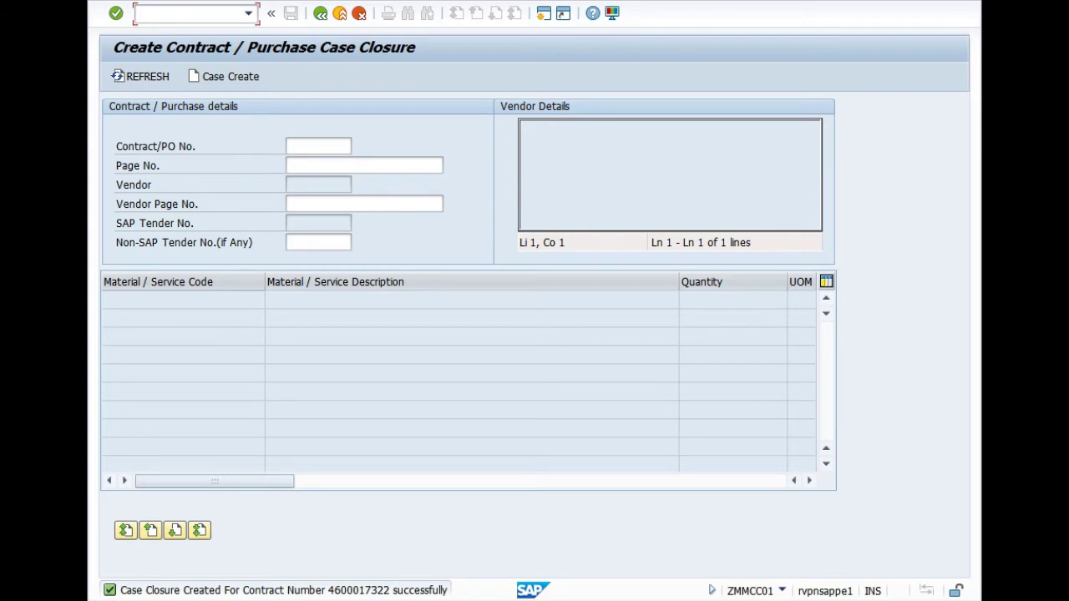
pyautogui.write('/NZMMRC02')
pyautogui.press('Return')
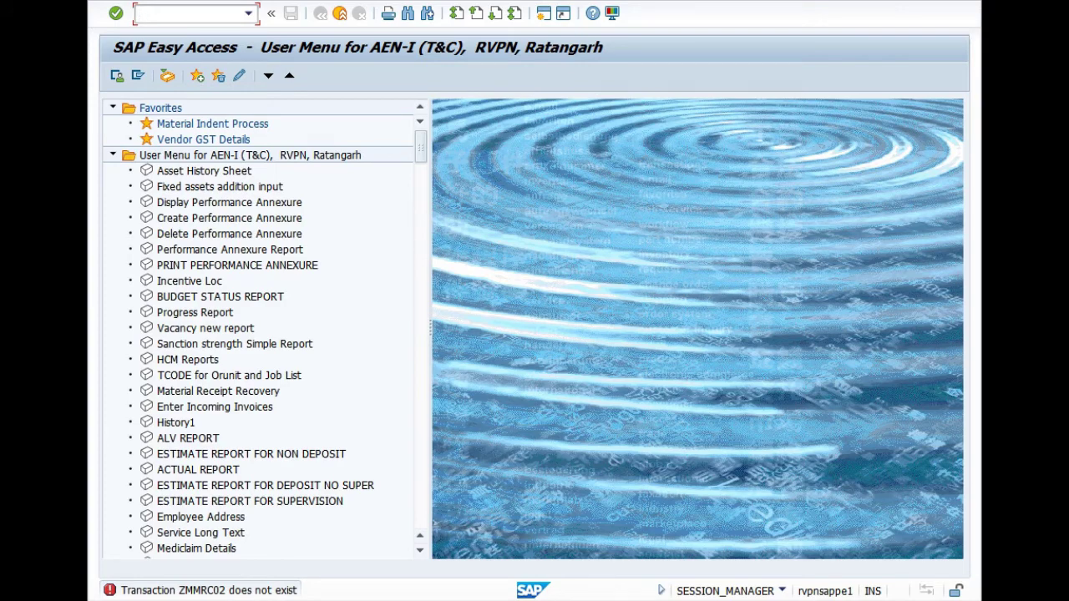
pyautogui.write('ZMMCC02')
pyautogui.press('Return')
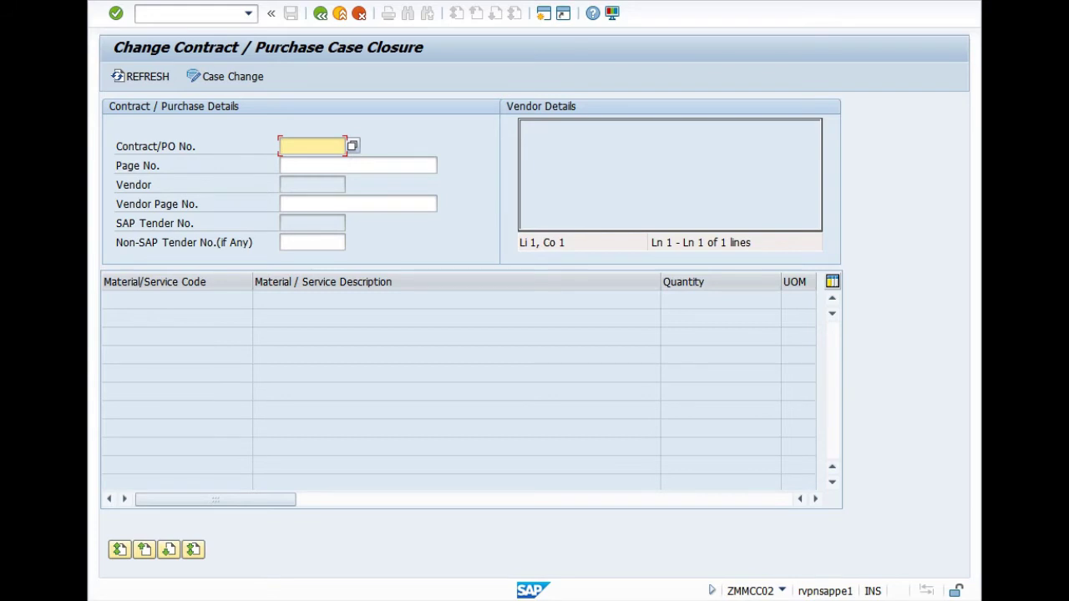
pyautogui.press('Down')
pyautogui.press('Down')
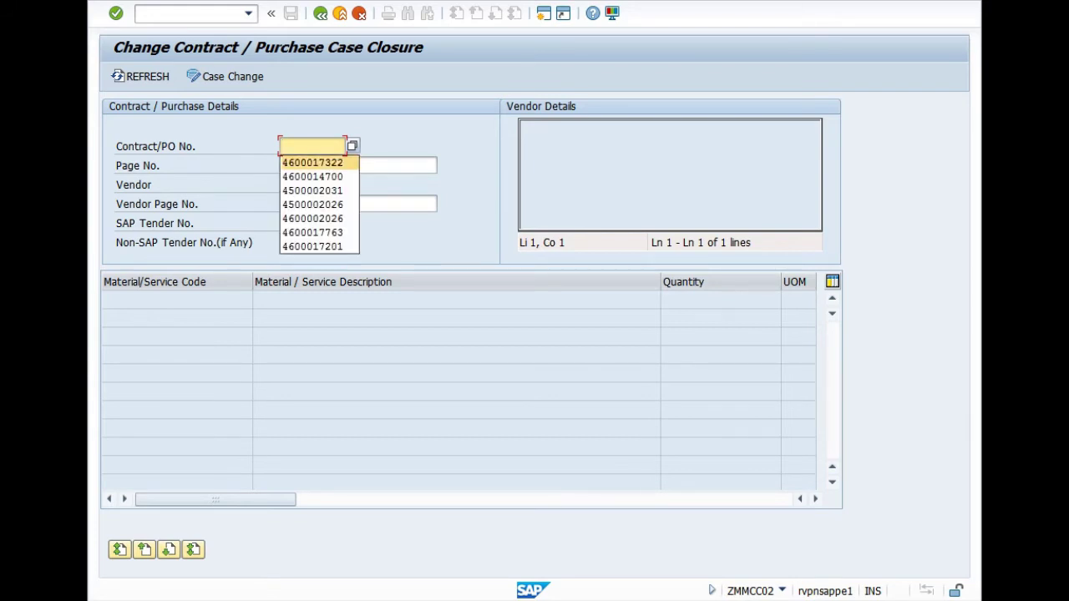
pyautogui.press('Return')
pyautogui.press('Return')
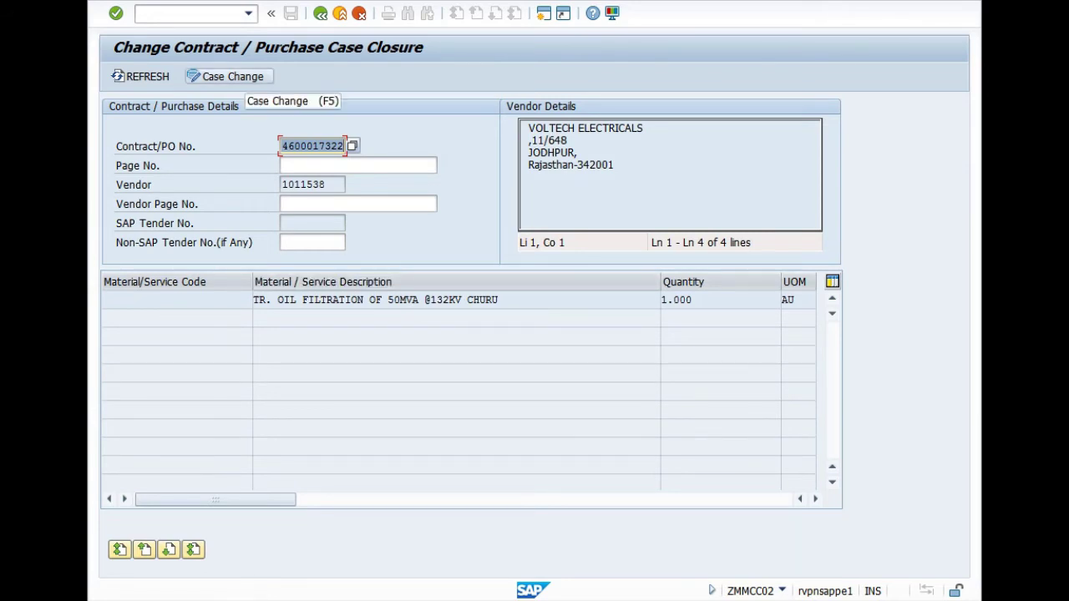
pyautogui.click(232, 76)
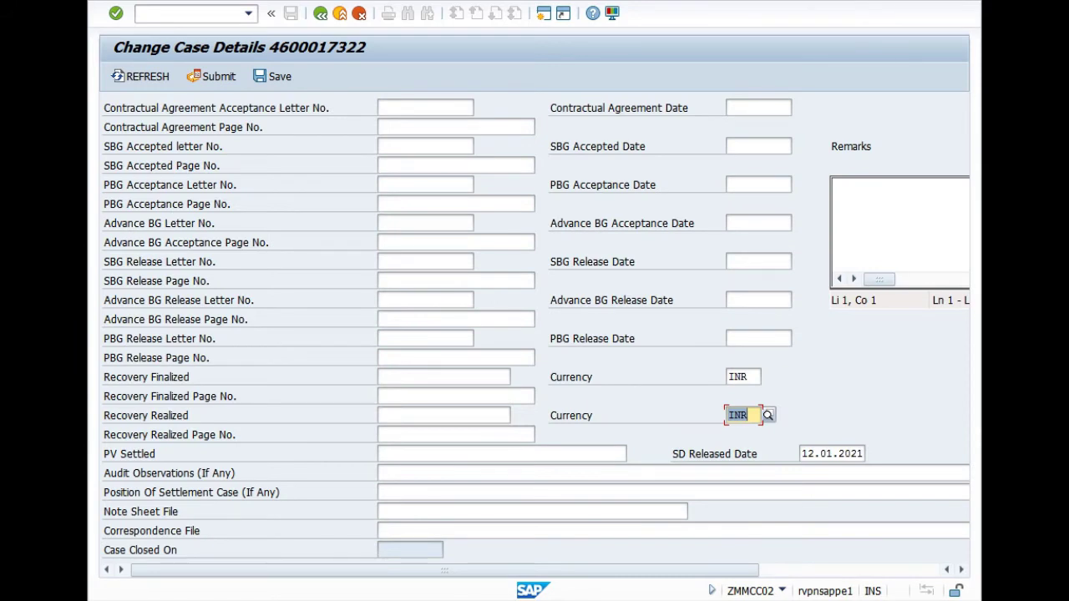
# Add the remark 'SD REFUNDED AND PO MADE VIDE' to the closure case and save
pyautogui.click(840, 186)
pyautogui.write('SD REFUN')
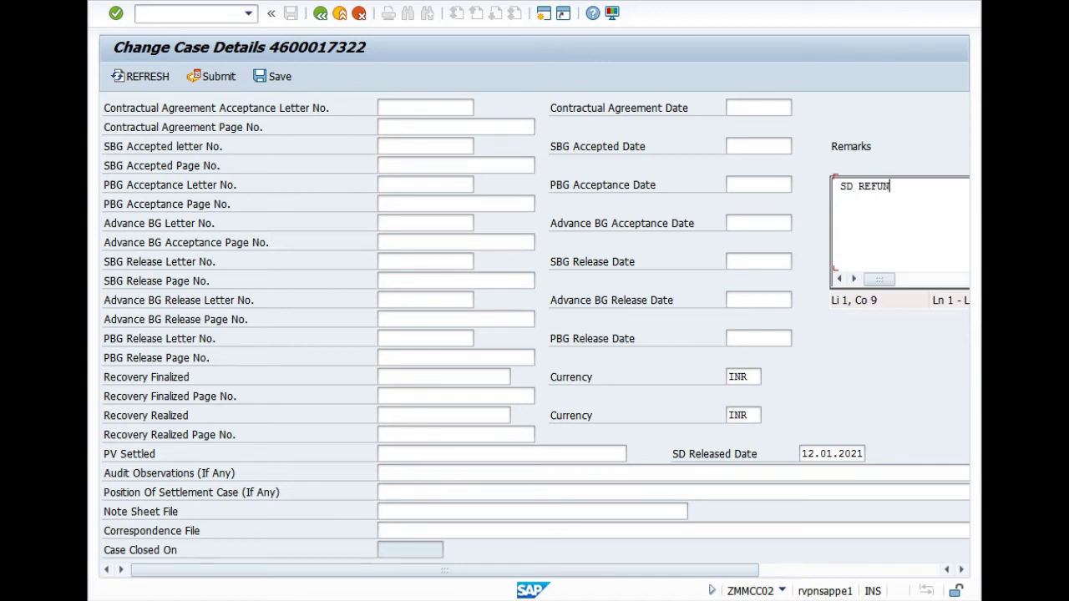
pyautogui.write('DED AND PO MA')
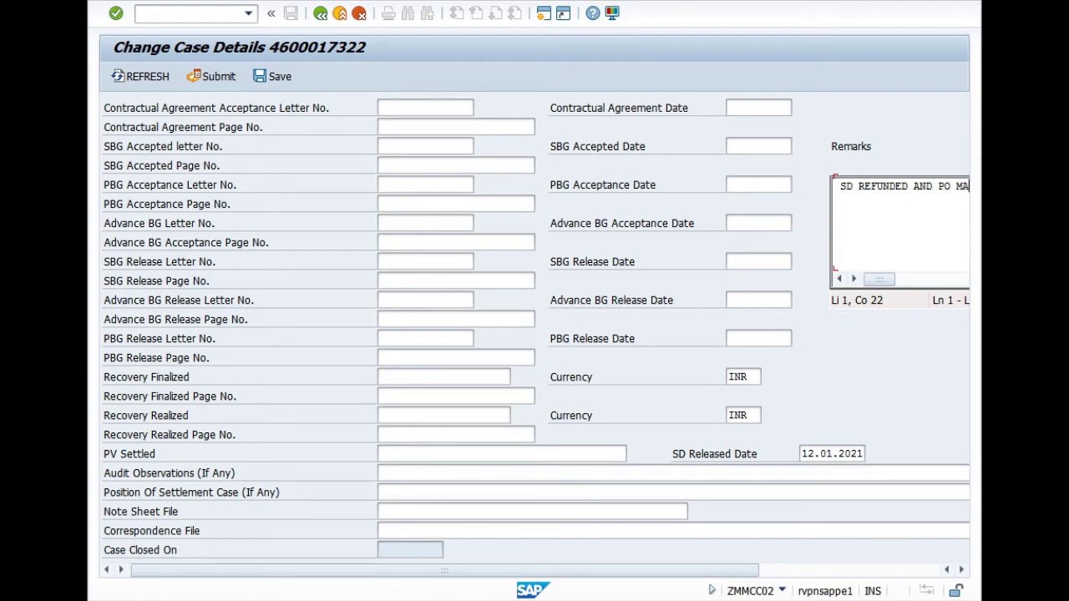
pyautogui.write('DE VIDE')
pyautogui.hotkey('shift', 'F2')
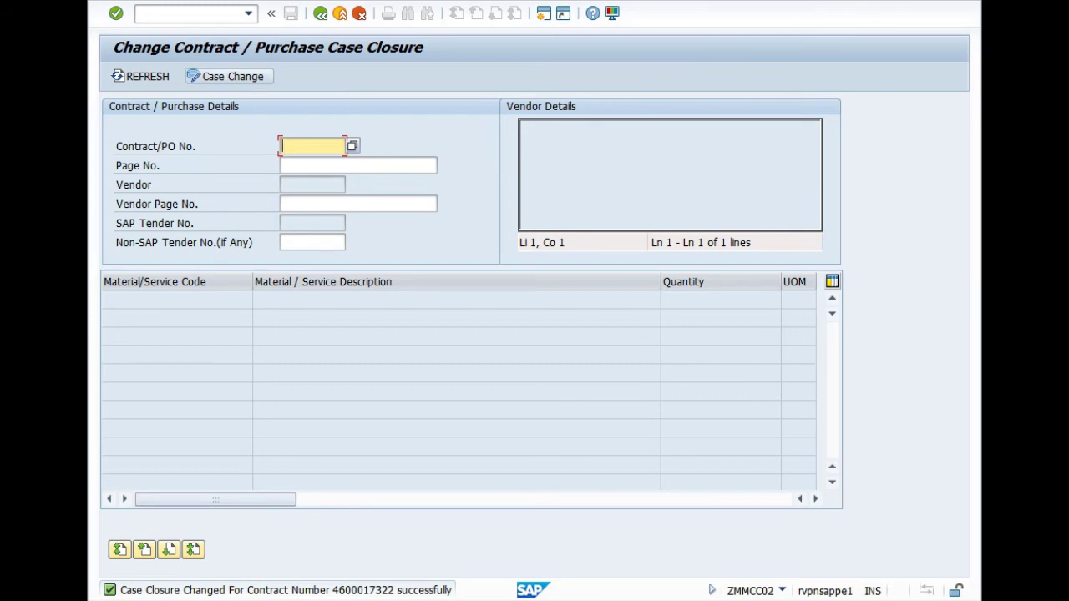
pyautogui.press('BackSpace')
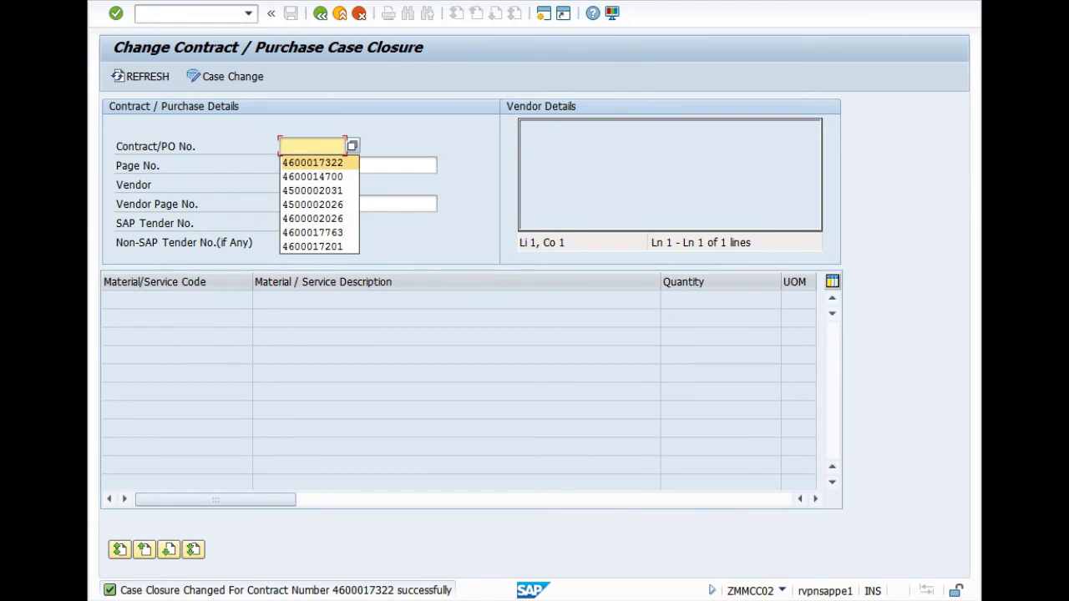
pyautogui.press('Return')
pyautogui.press('Return')
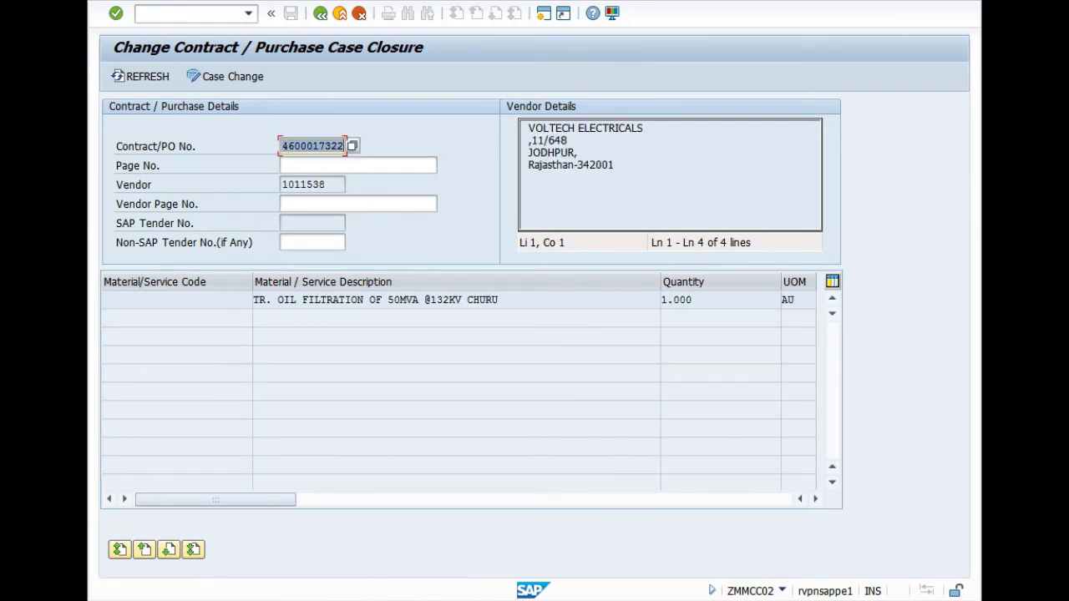
pyautogui.press('F5')
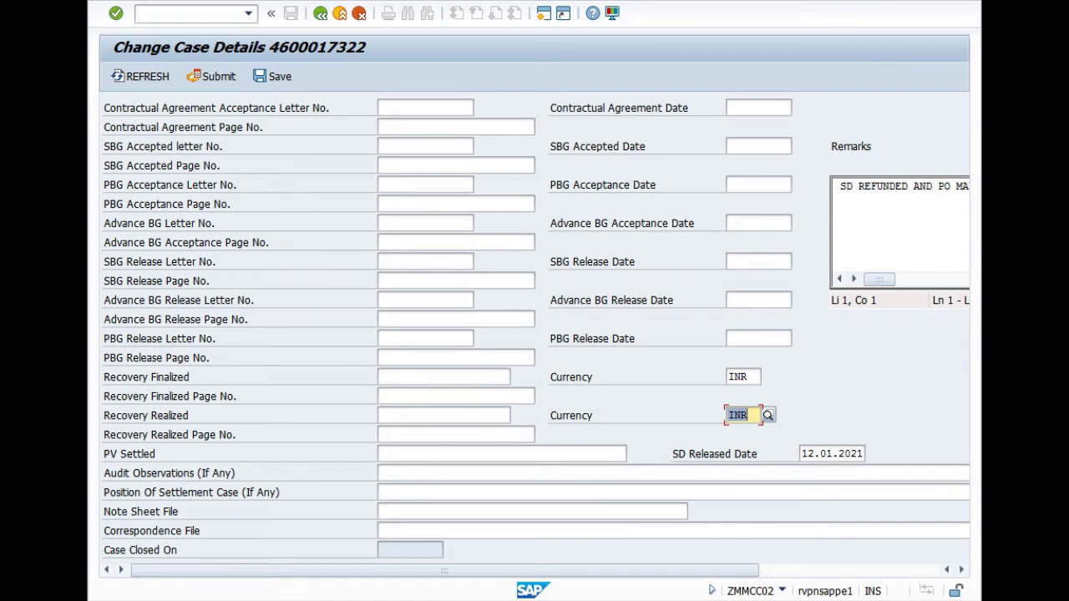
pyautogui.click(213, 76)
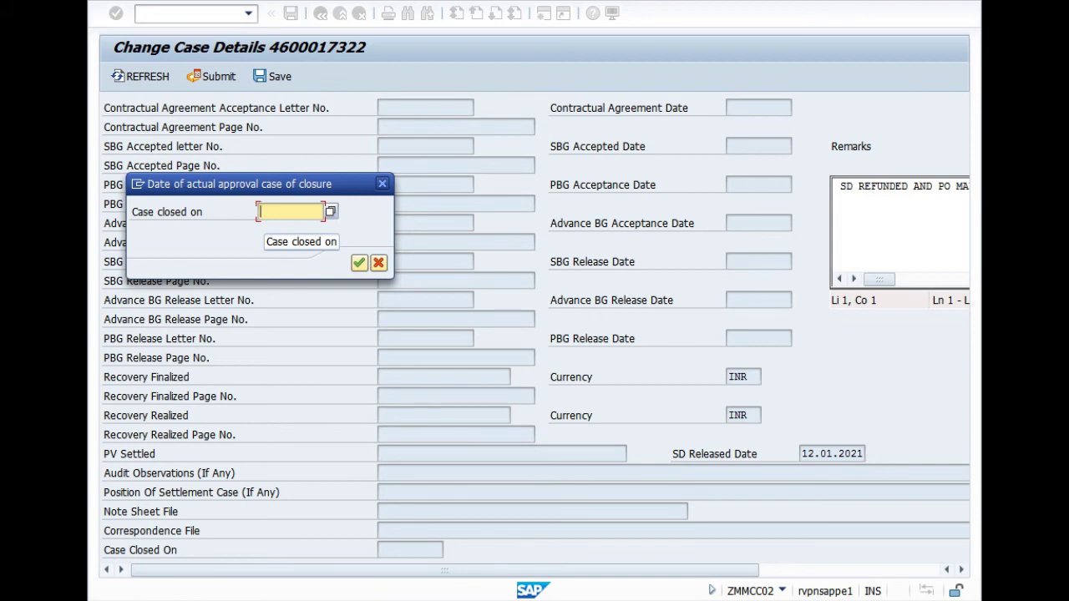
# Set the case closed date to 11.08.2021 and confirm
pyautogui.write('11.0')
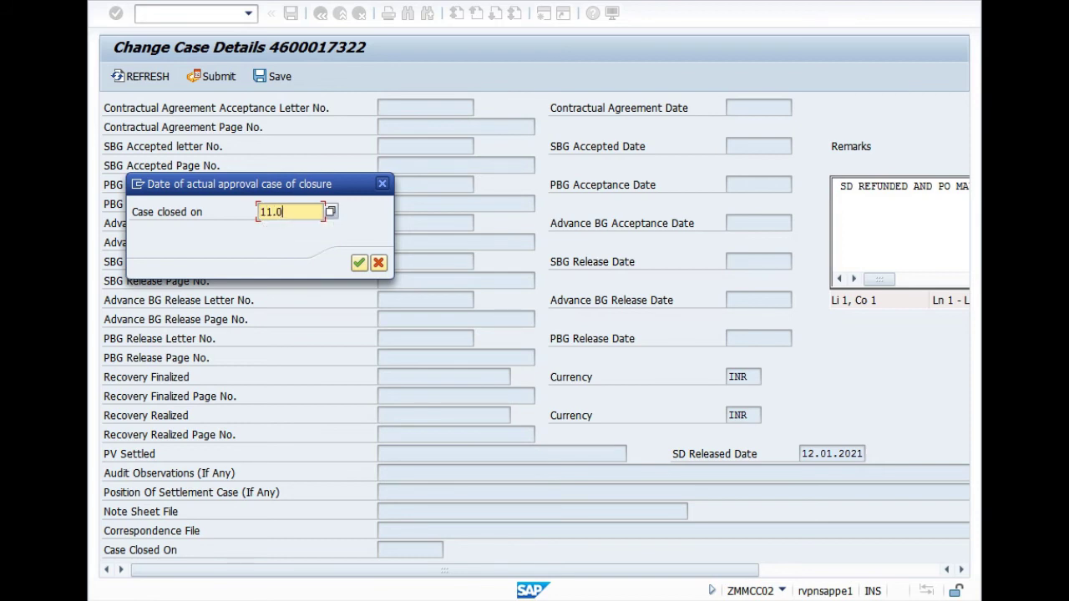
pyautogui.write('8.2021')
pyautogui.press('Return')
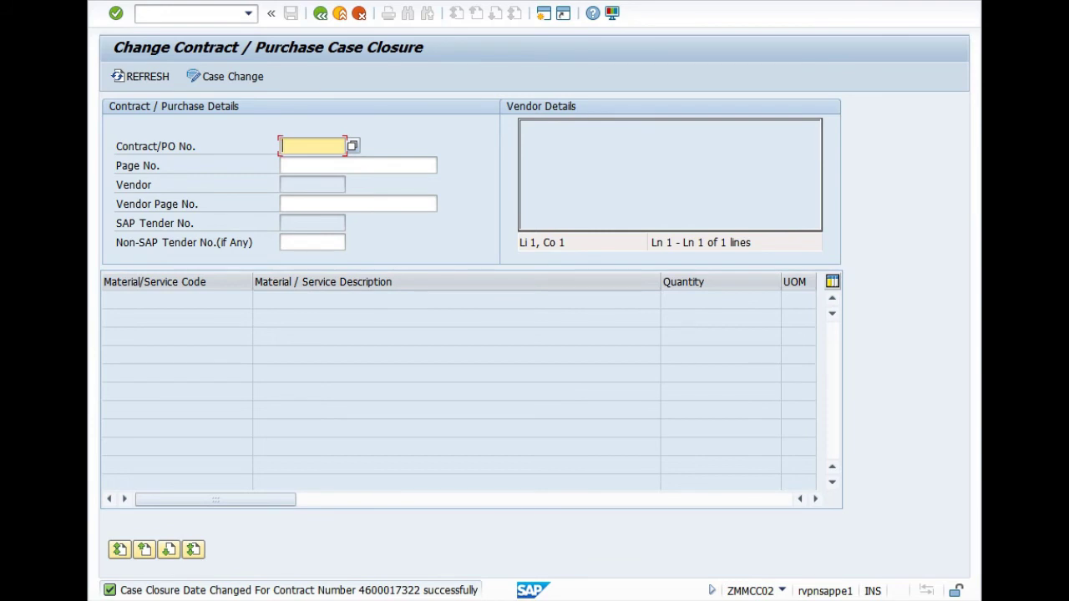
pyautogui.moveTo(484, 597)
pyautogui.click(579, 509)
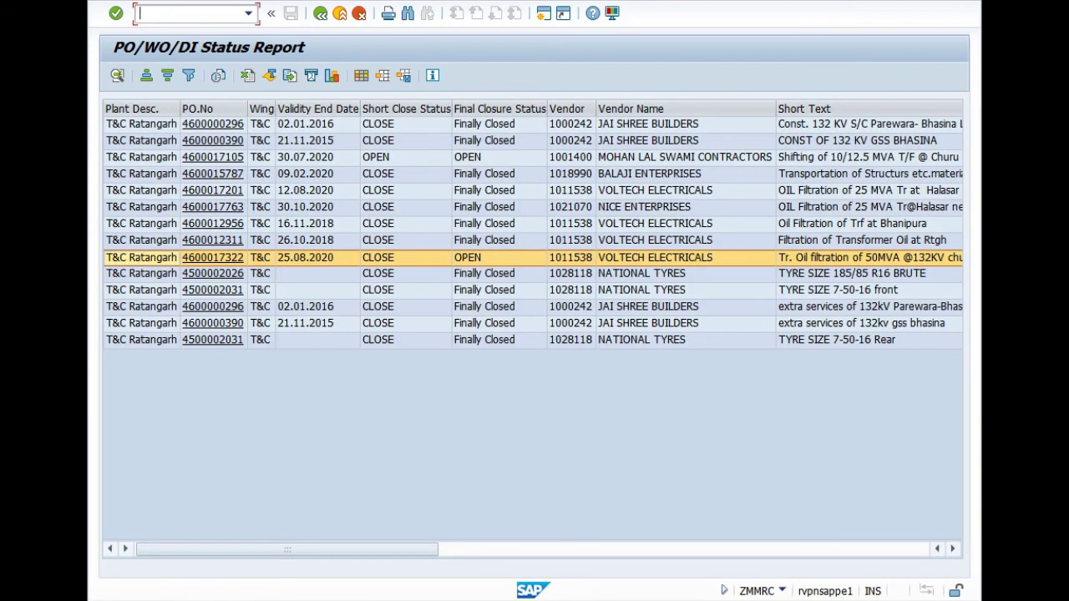
pyautogui.press('F3')
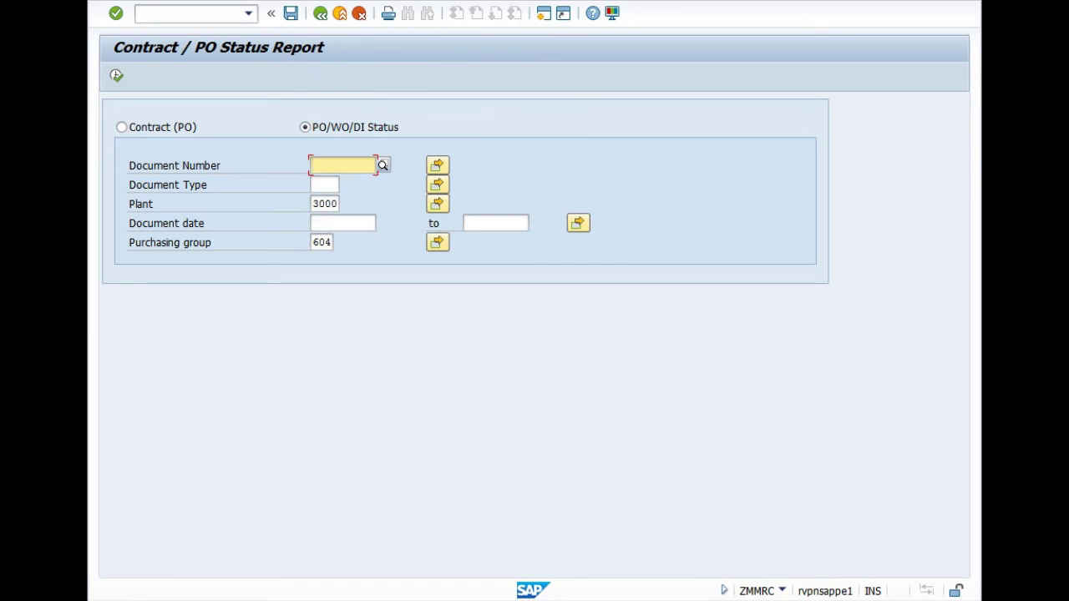
pyautogui.click(116, 75)
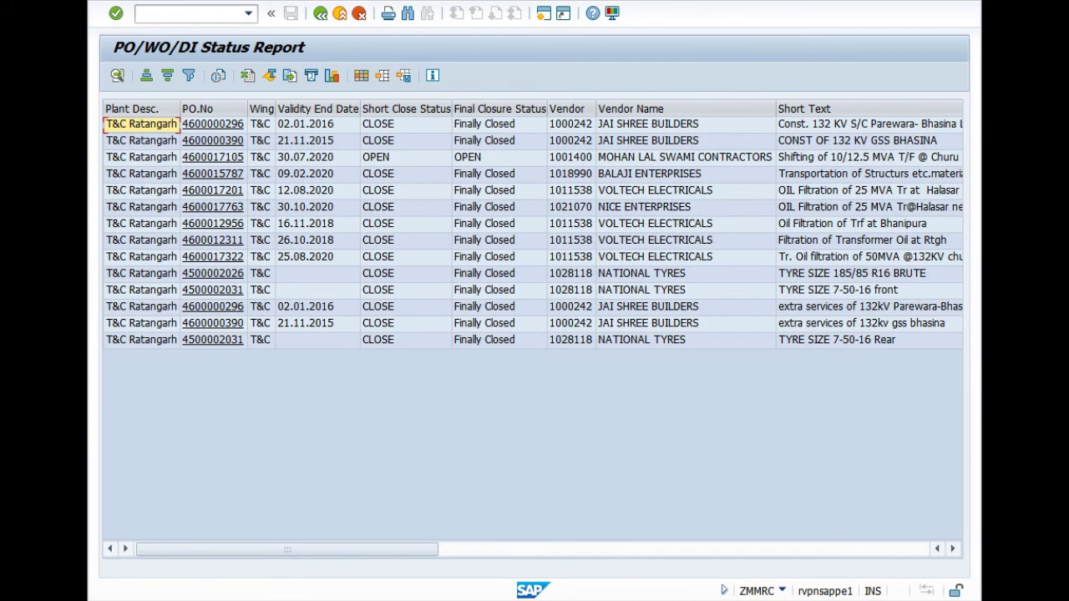
pyautogui.click(141, 257)
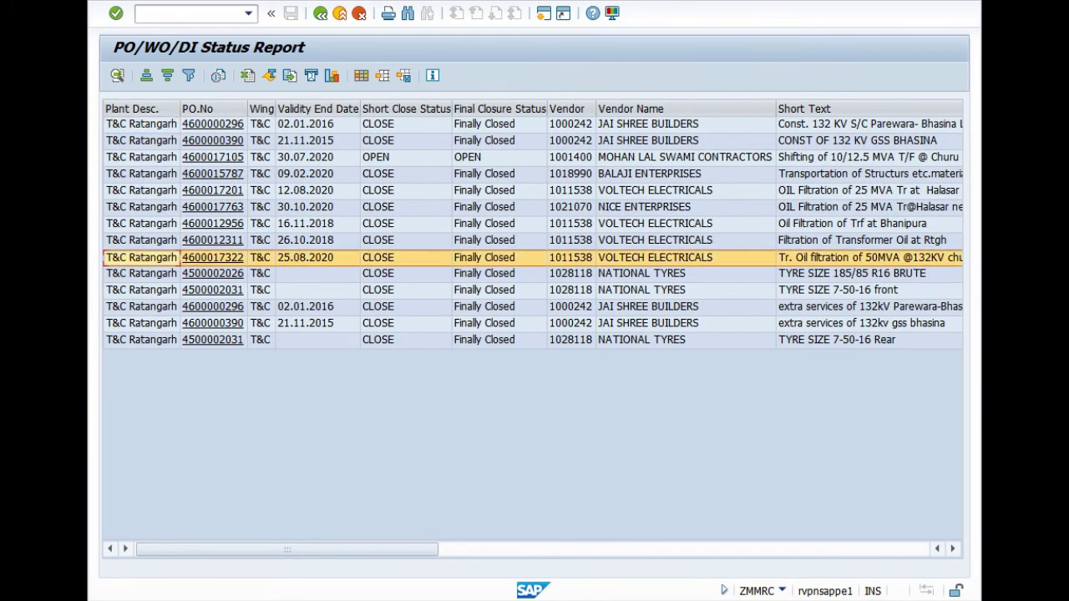